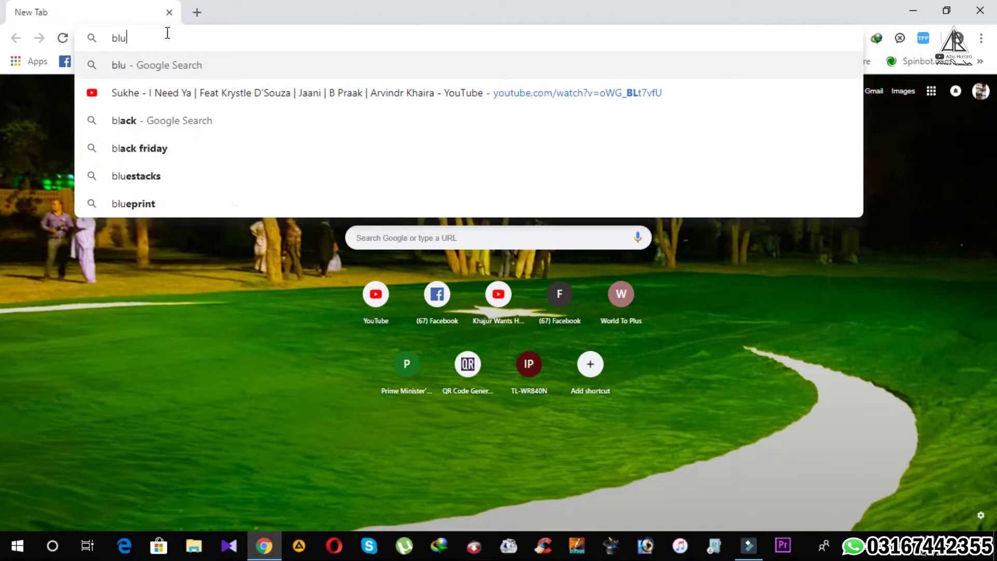
Search the web for "bluestacks" and open the official BlueStacks site from the results.
key(Down)
key(Down)
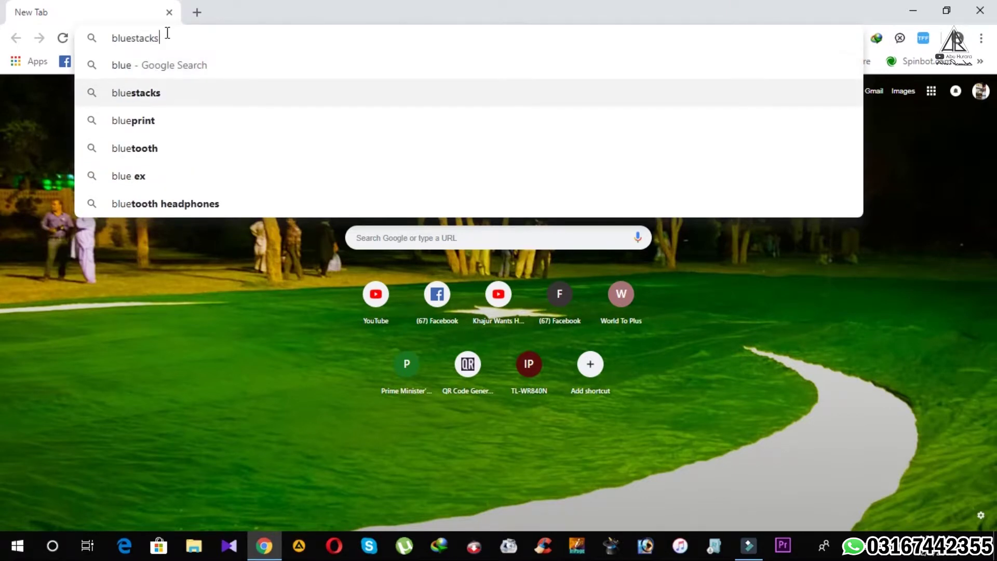
key(Up)
key(Return)
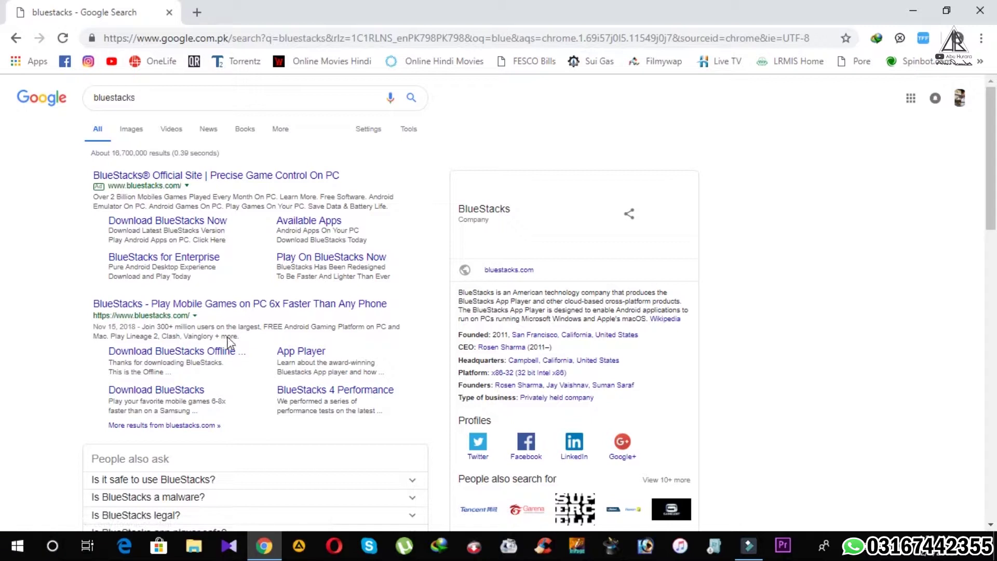
click(191, 180)
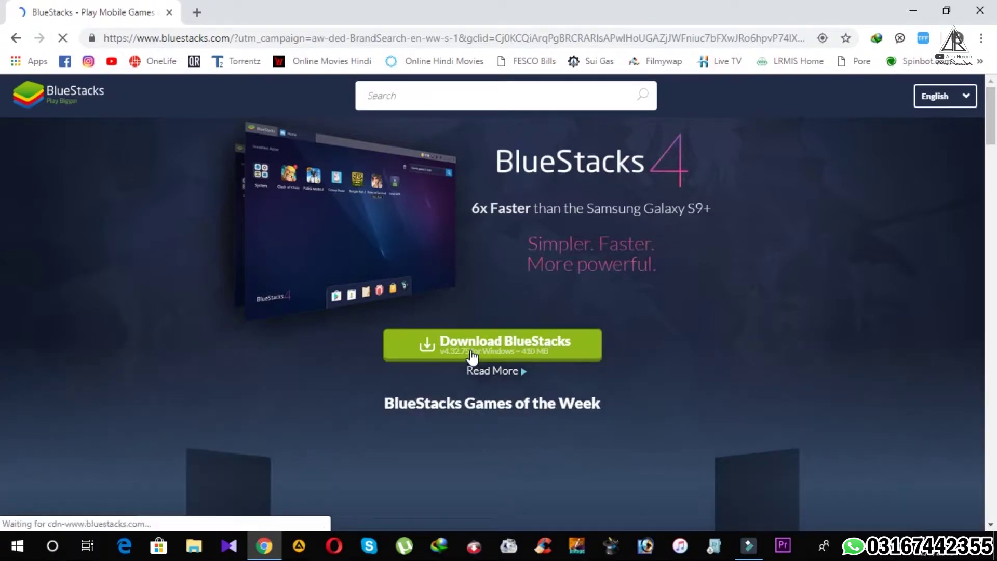
Download the BlueStacks 4.32.75 installer for Windows, keeping the Programs category and default save location.
click(472, 357)
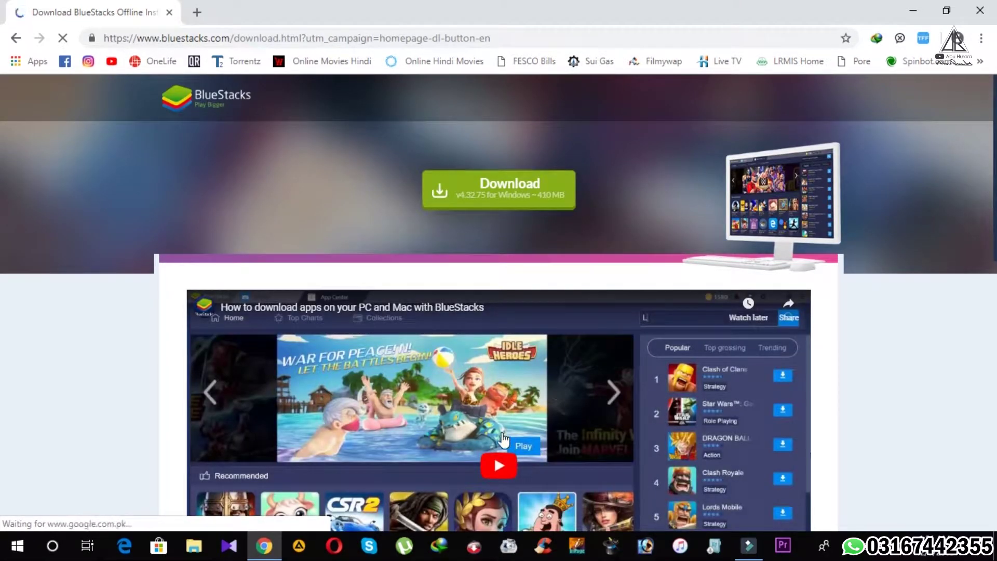
click(515, 197)
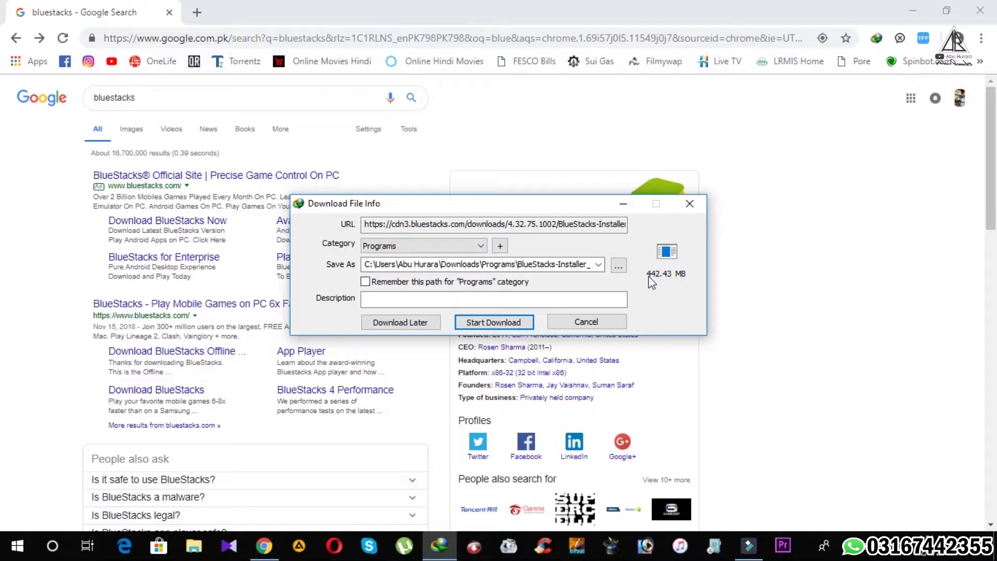
click(493, 322)
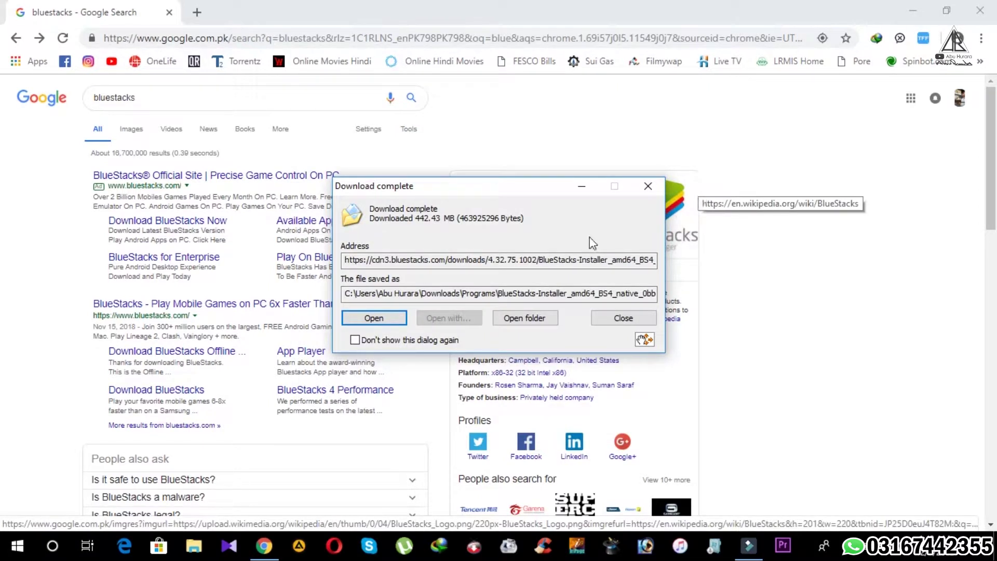
Run the downloaded BlueStacks installer, clear the browser out of the way, and start the installation.
click(387, 319)
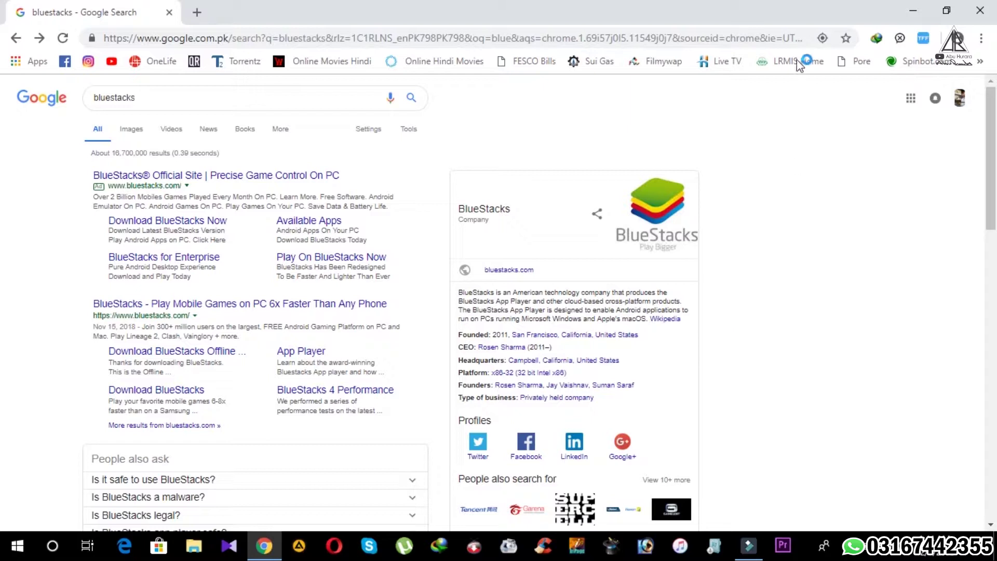
click(924, 13)
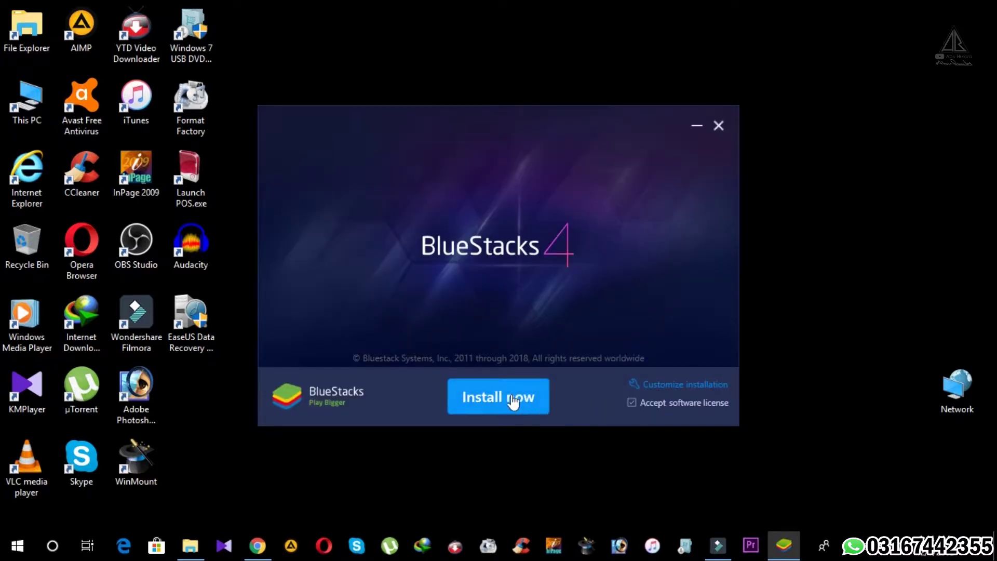
click(513, 401)
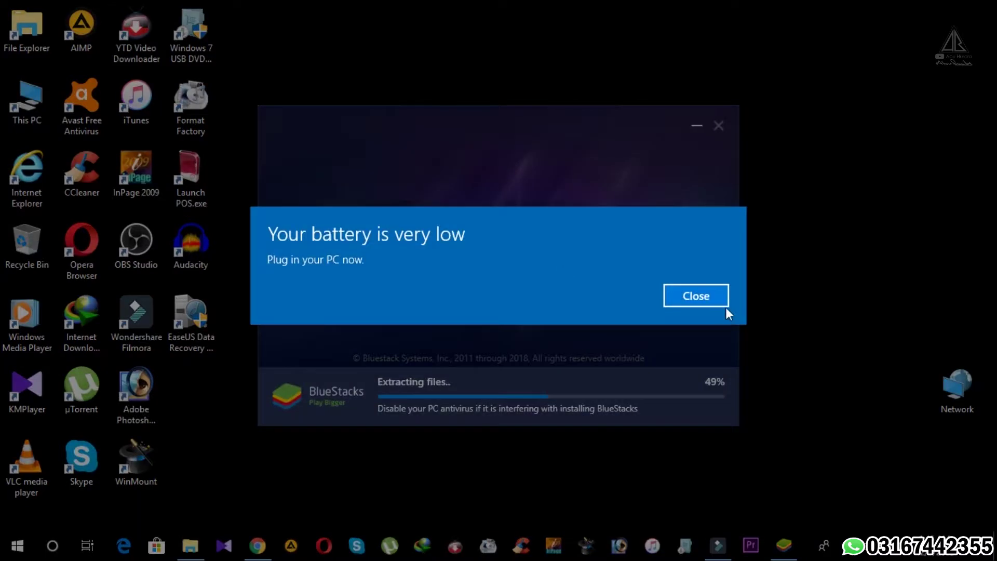
Dismiss the battery warning and complete the BlueStacks installation with auto-start enabled.
click(720, 298)
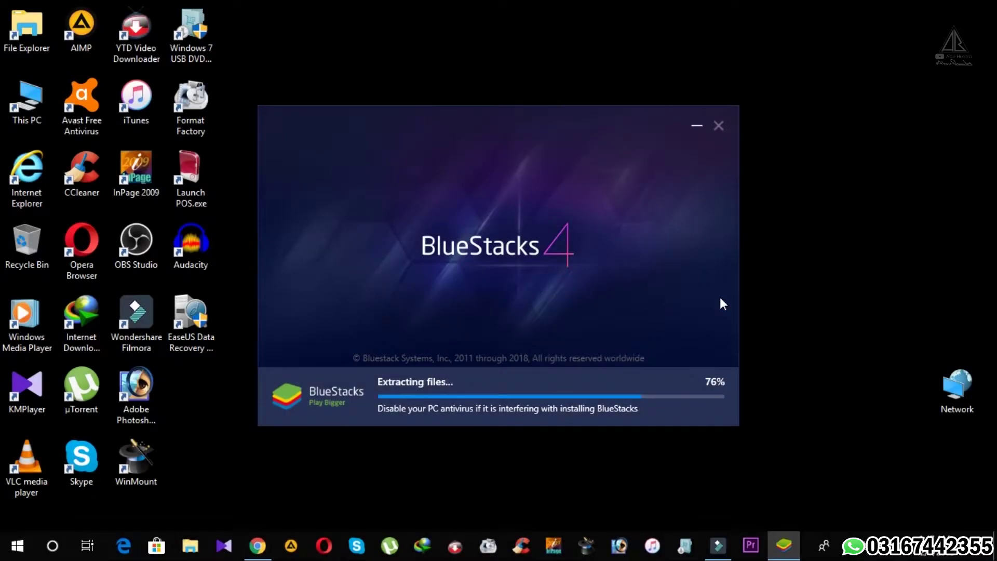
click(850, 546)
click(870, 392)
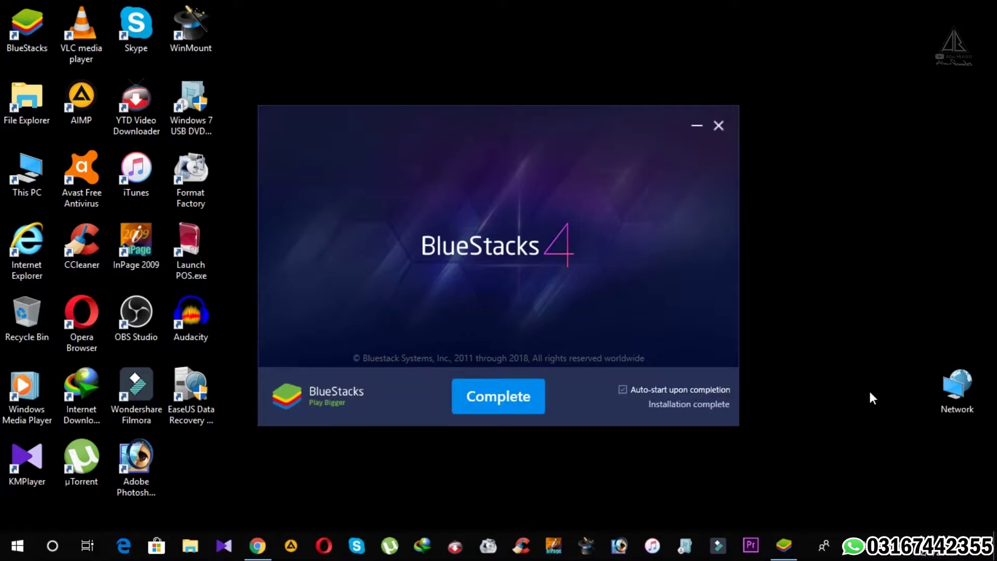
click(508, 400)
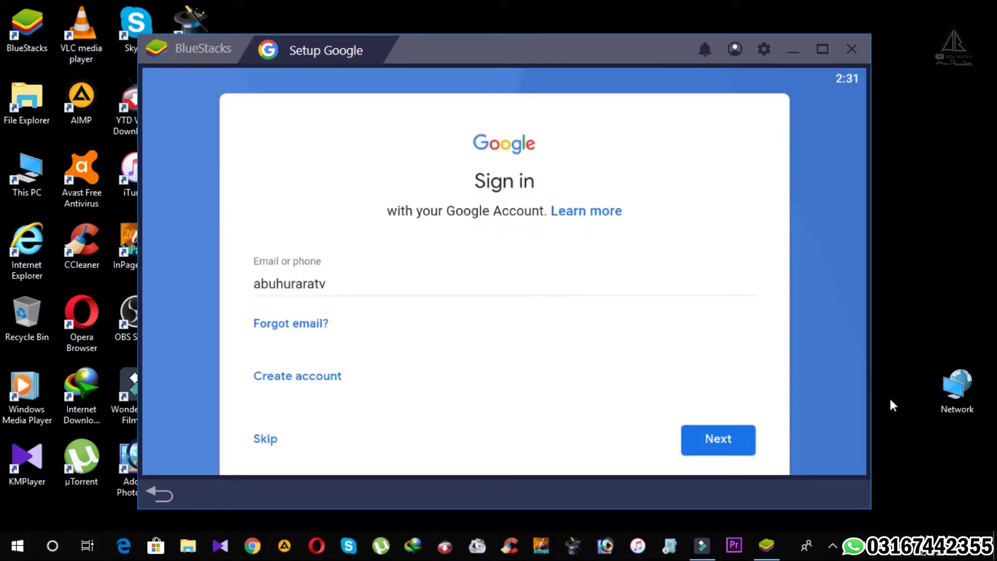
Sign in to the Google account by submitting its e-mail and entering the account password.
click(740, 444)
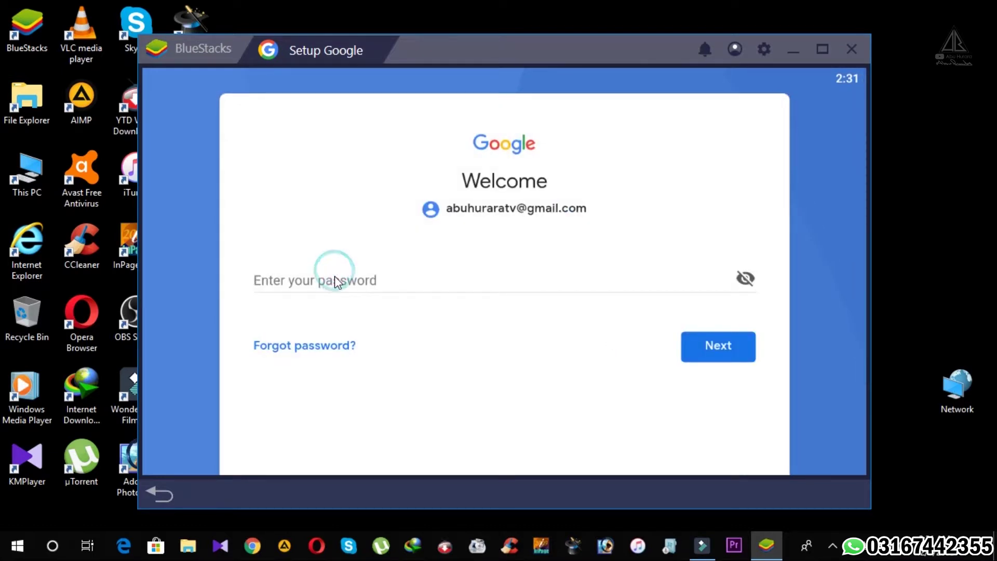
click(334, 277)
key(ctrl+v)
click(732, 350)
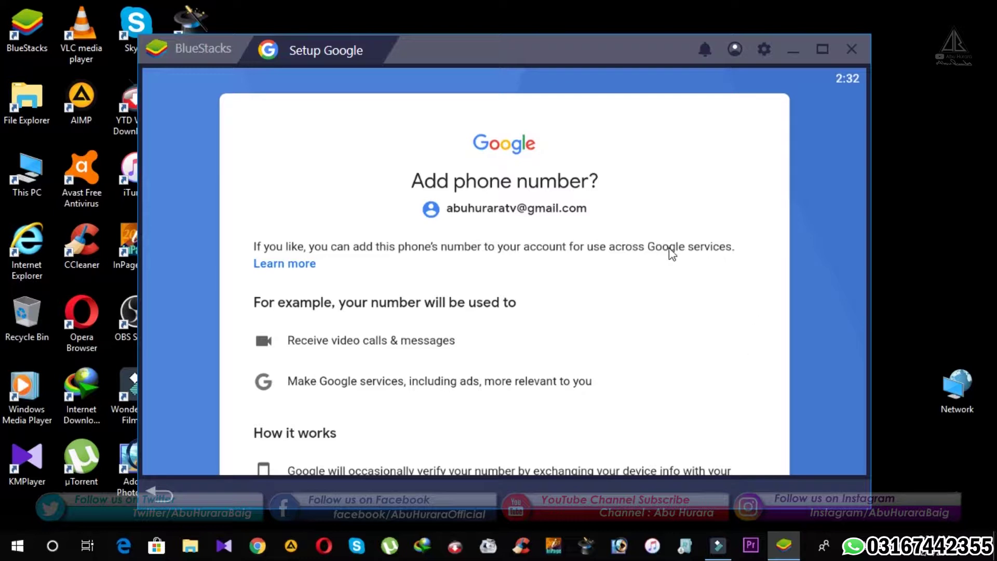
Agree to add the phone number, finish the Google account setup and start using BlueStacks.
scroll(667, 253, down, 3)
scroll(630, 352, down, 5)
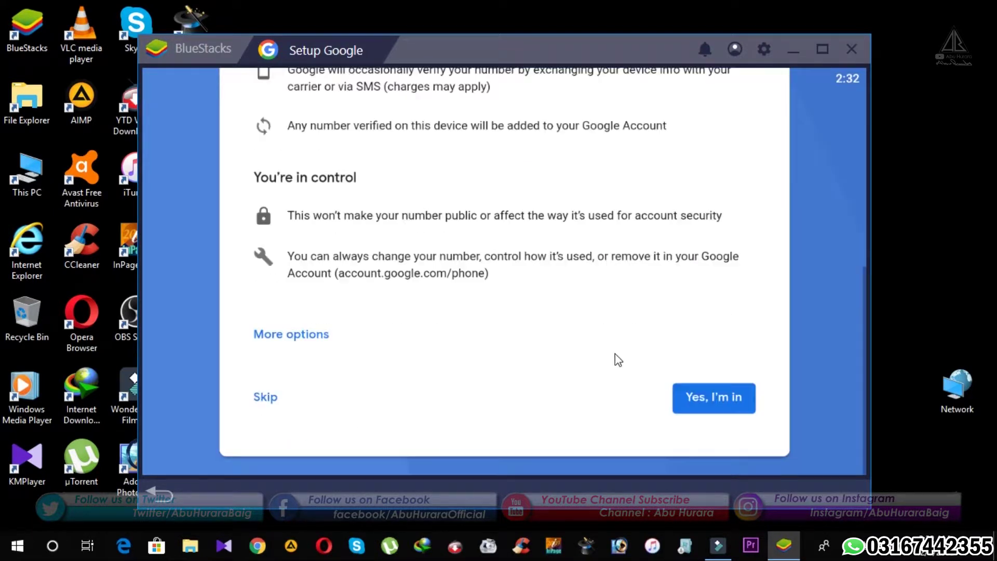
click(732, 394)
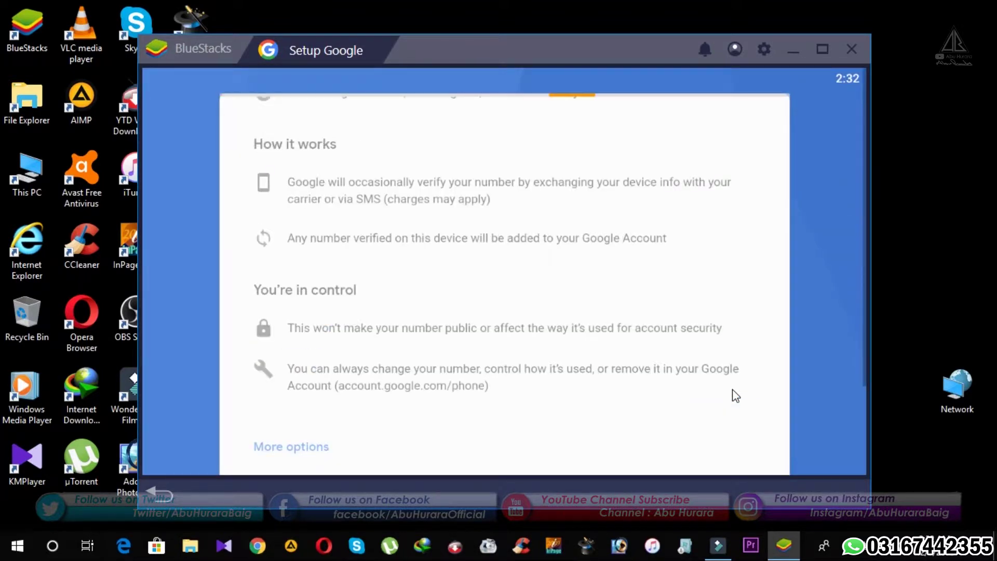
click(705, 399)
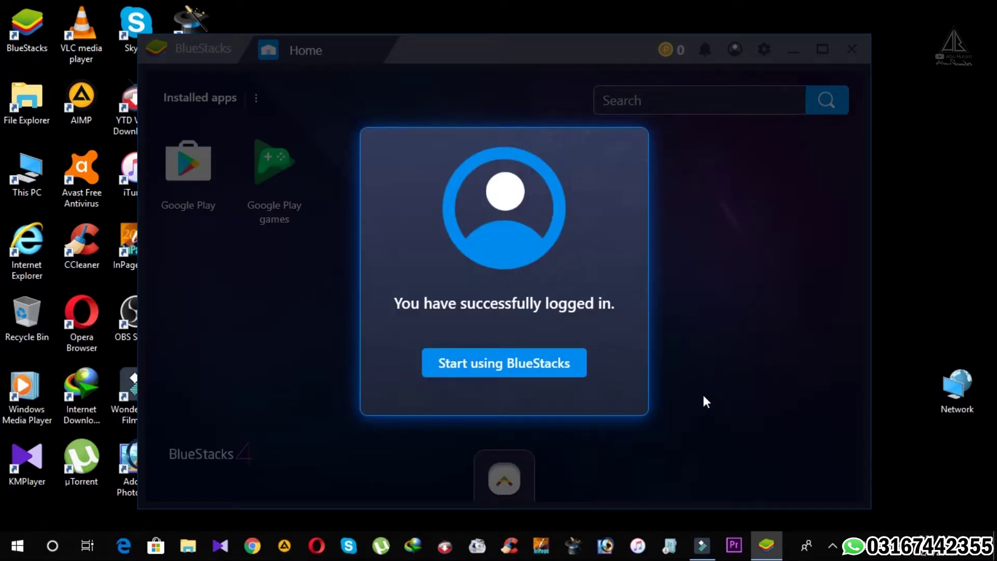
click(553, 362)
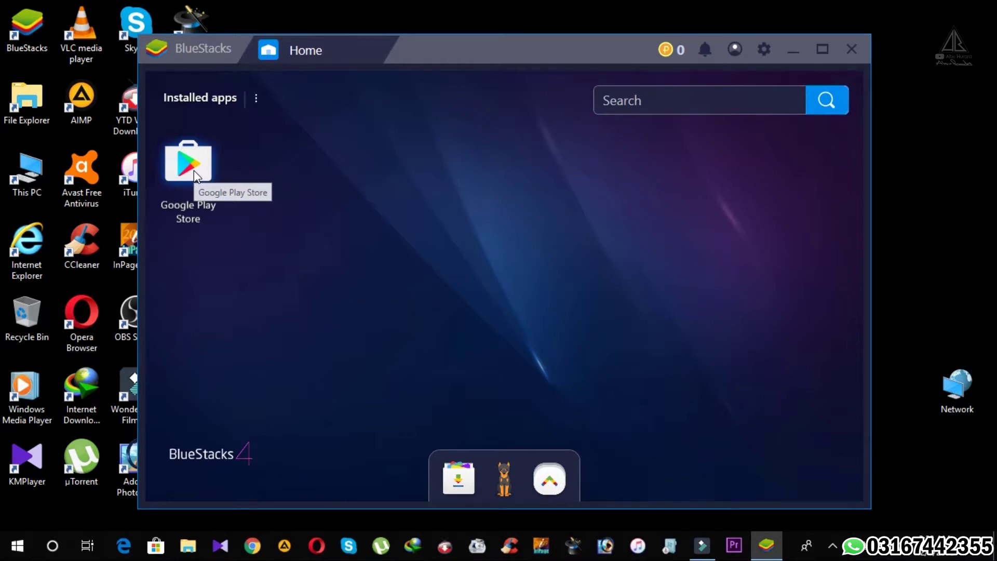
Search the Google Play Store for "mxpla" and install MX Player by J2 Interactive.
click(188, 163)
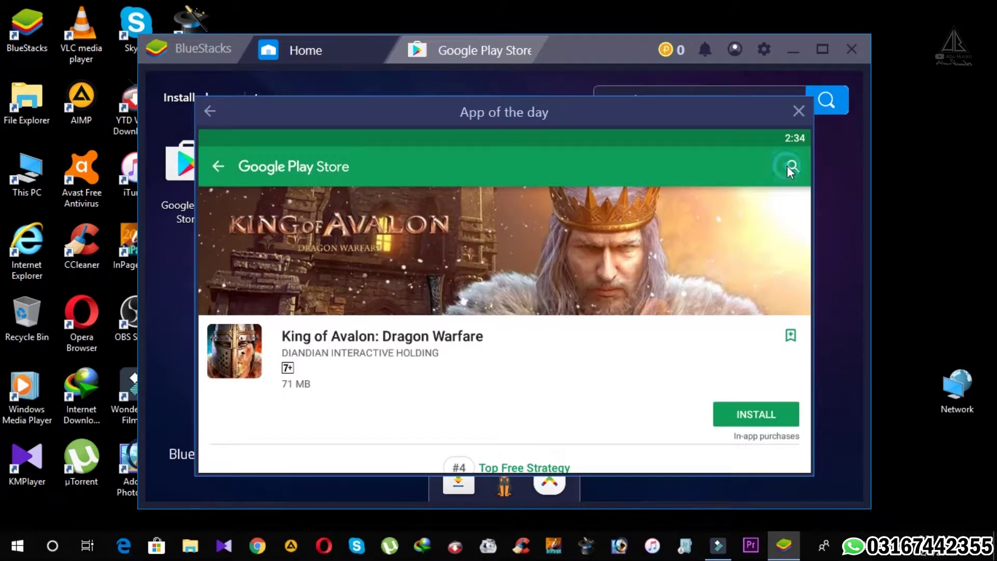
click(788, 168)
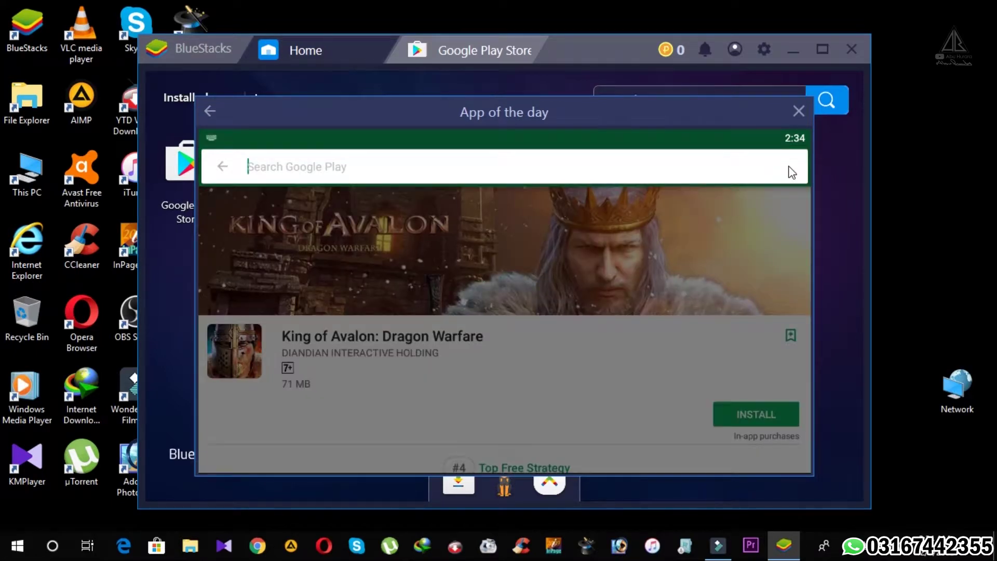
text(mxp)
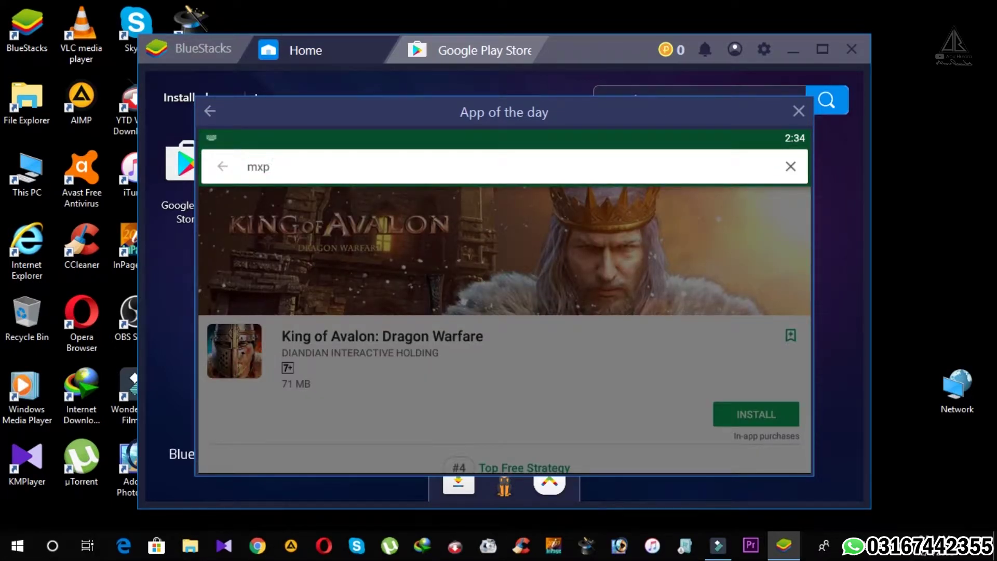
text(la)
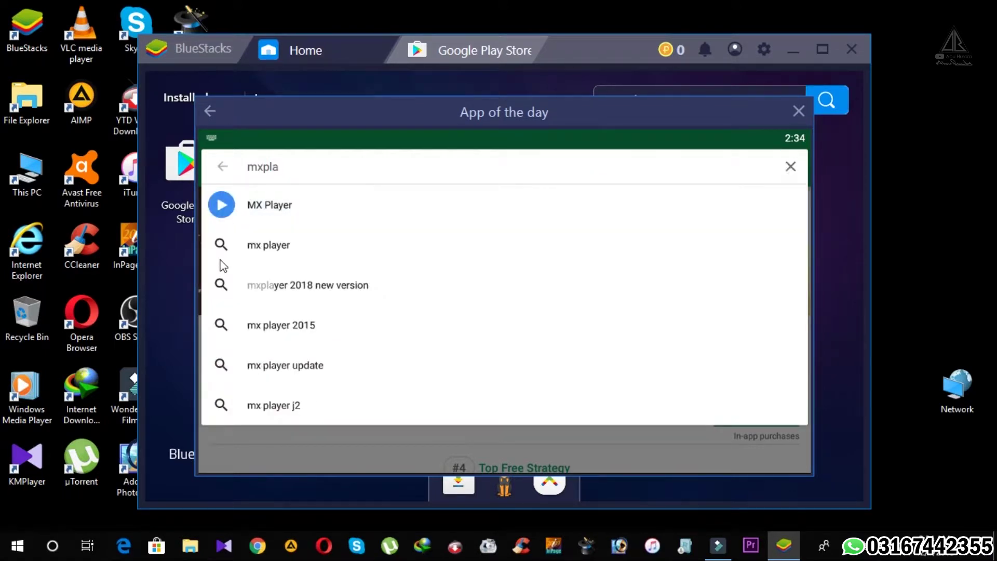
click(267, 208)
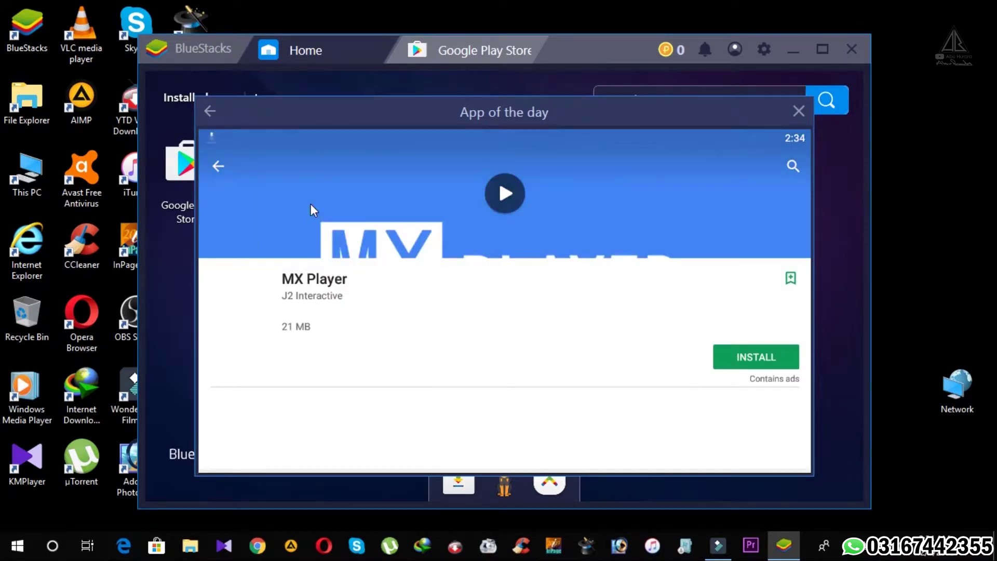
click(756, 358)
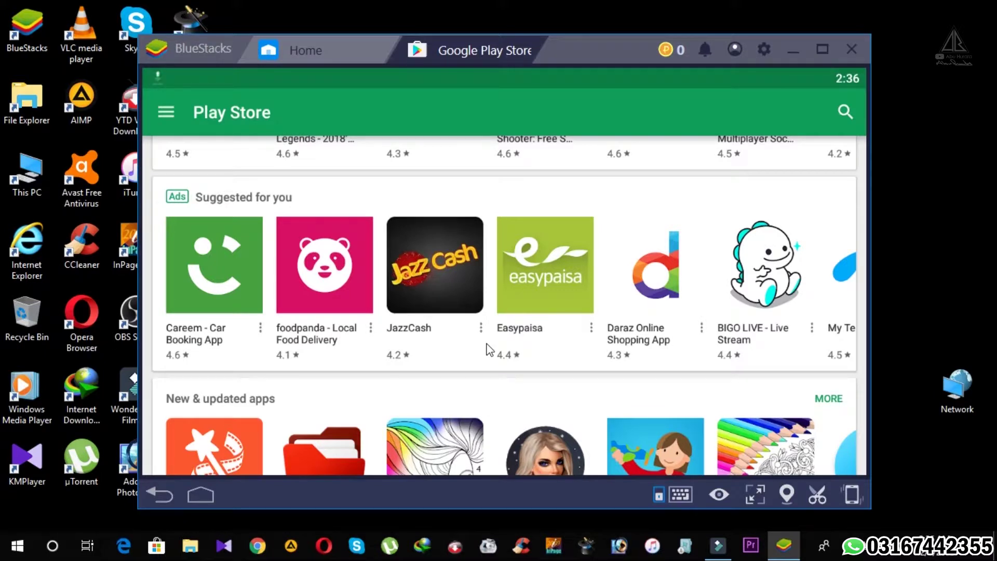
Look through the Play Store's start page, return to the BlueStacks home screen and open the Install apk option.
scroll(498, 314, up, 3)
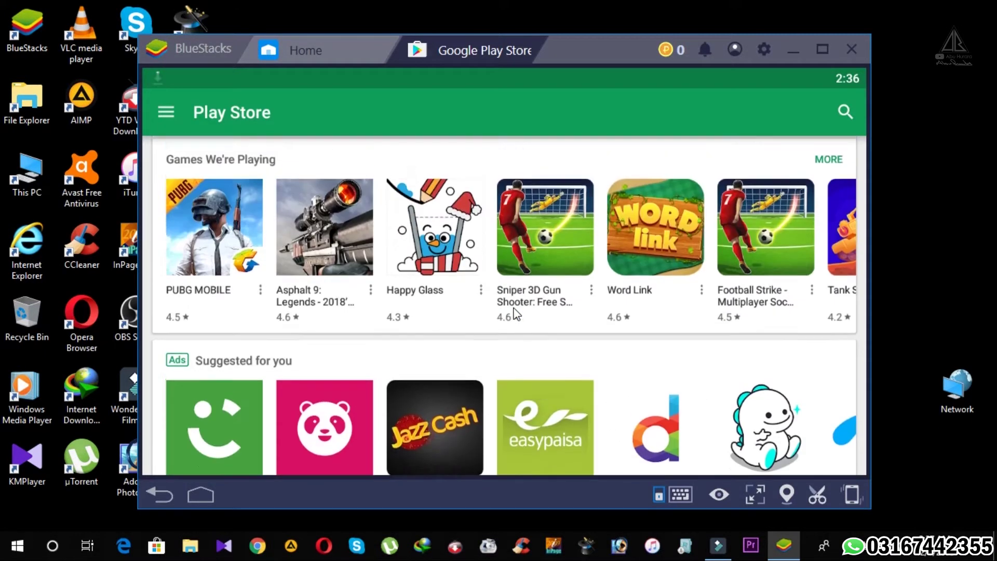
scroll(552, 271, up, 3)
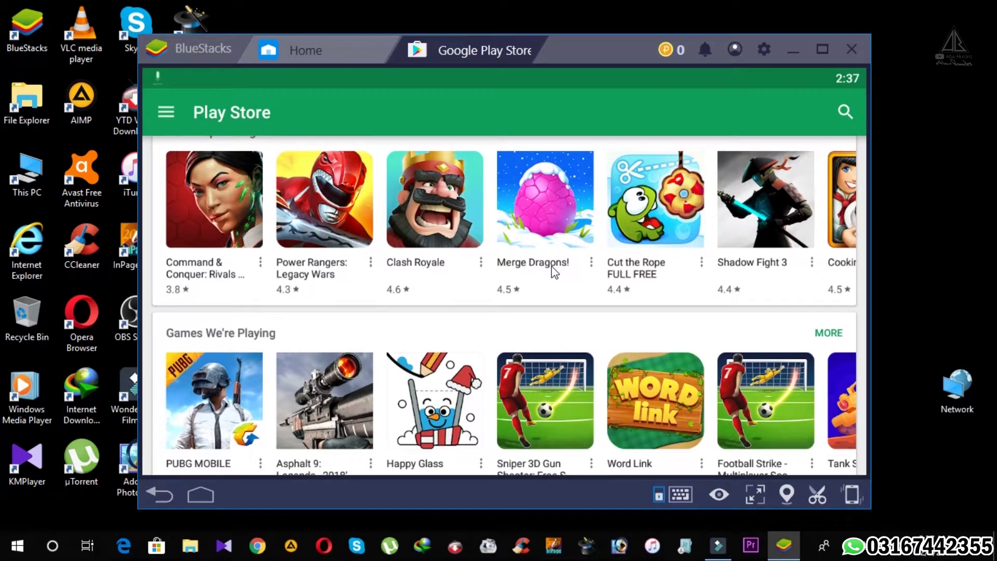
scroll(307, 198, up, 2)
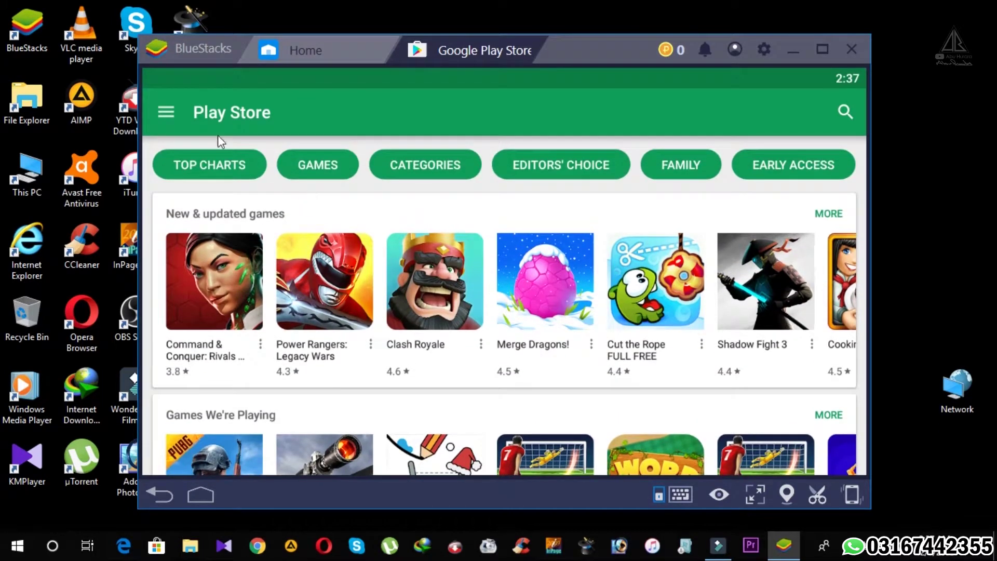
click(330, 41)
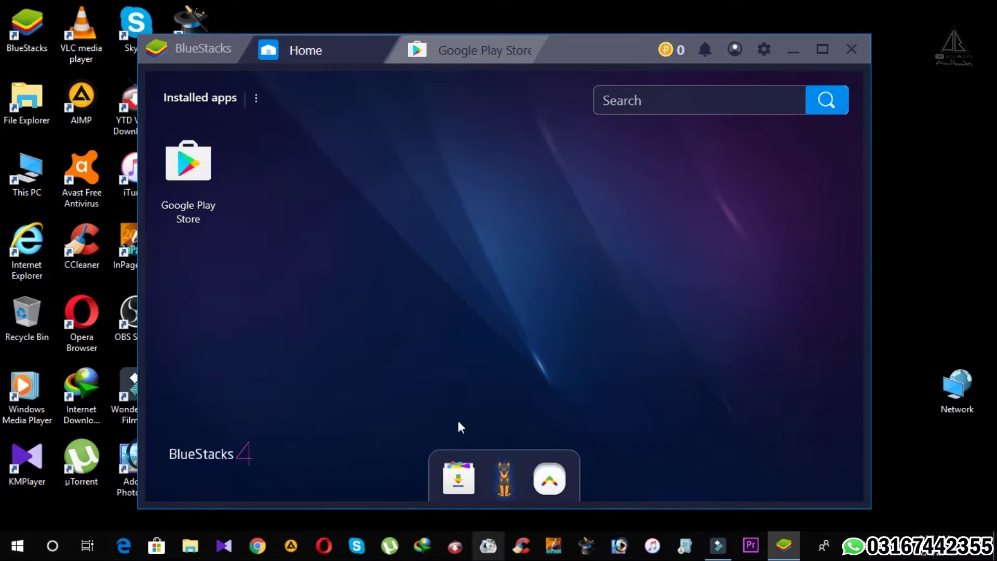
click(254, 99)
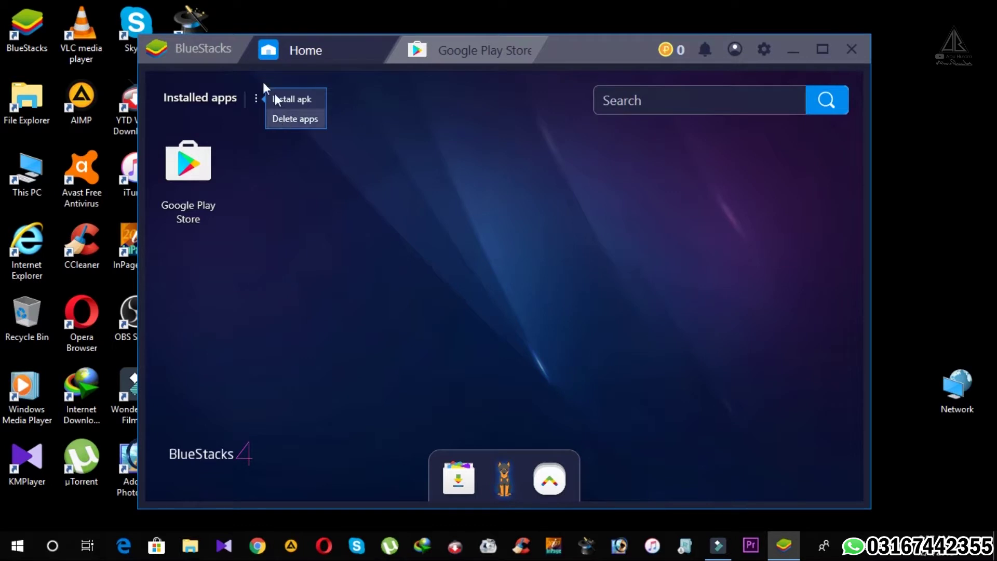
click(304, 102)
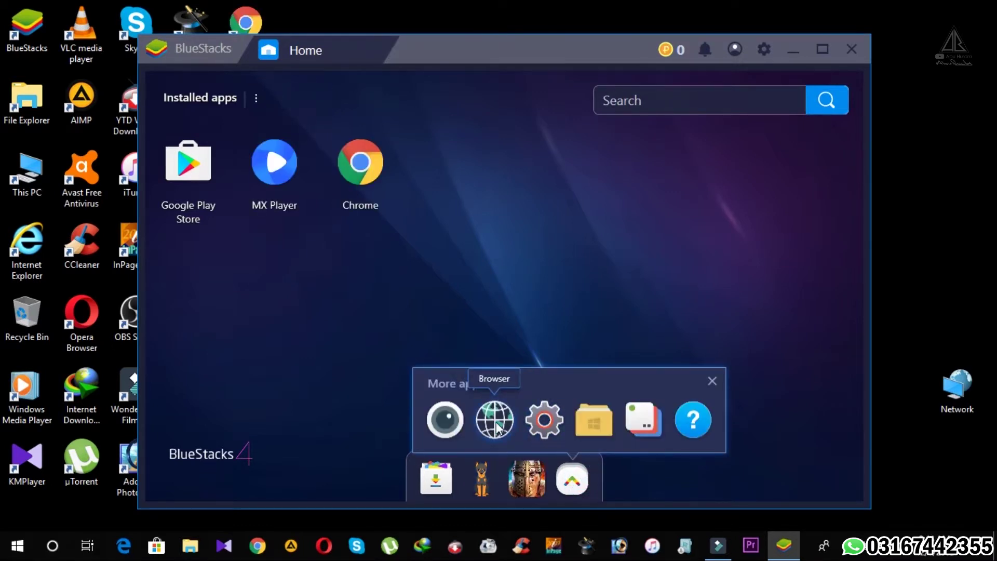
Open the built-in Browser app and search Google for "livenettv officiel web".
click(496, 422)
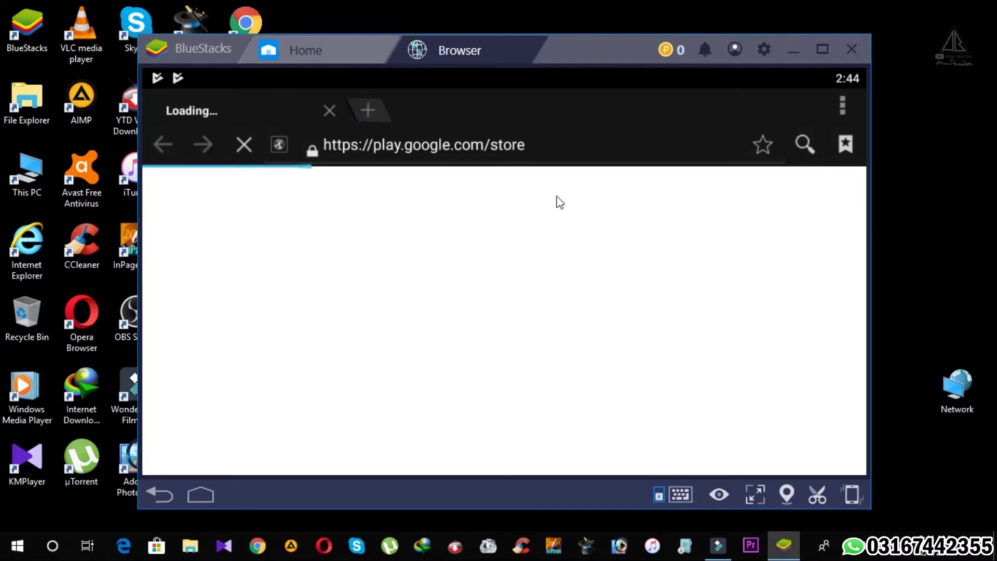
click(535, 146)
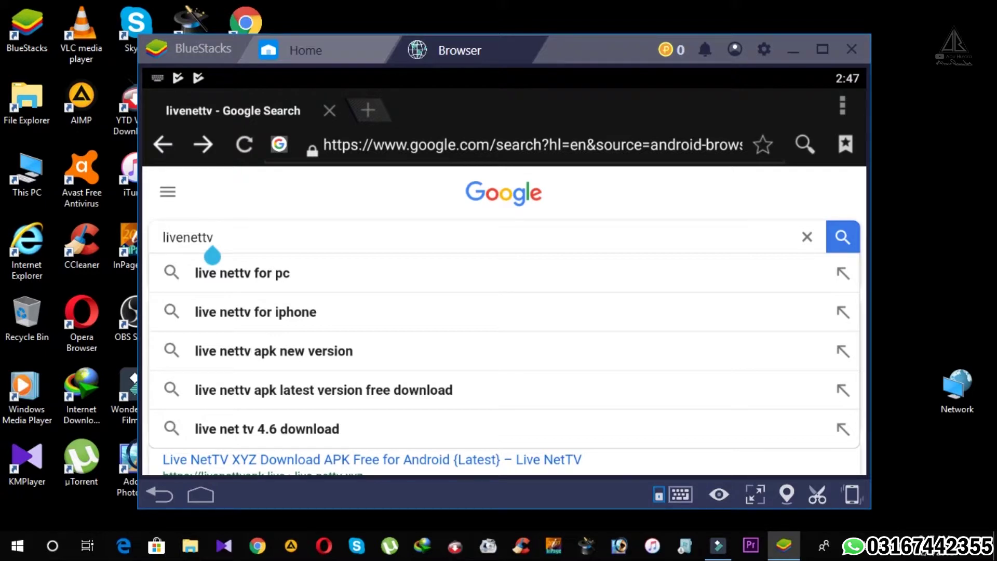
text(officiel web)
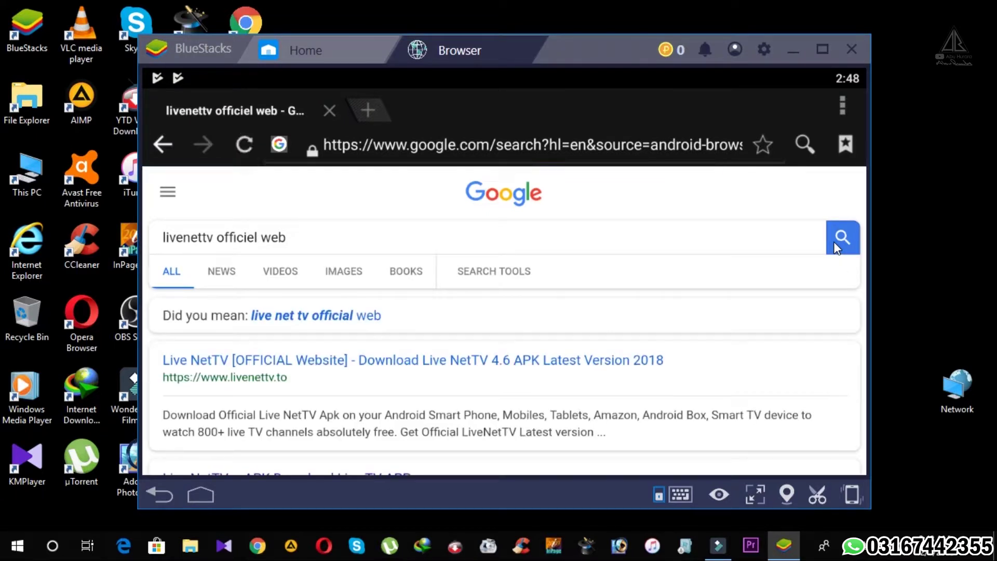
Open the official Live NetTV website from the search results and download the APK through the alternative link for failed downloads.
click(262, 359)
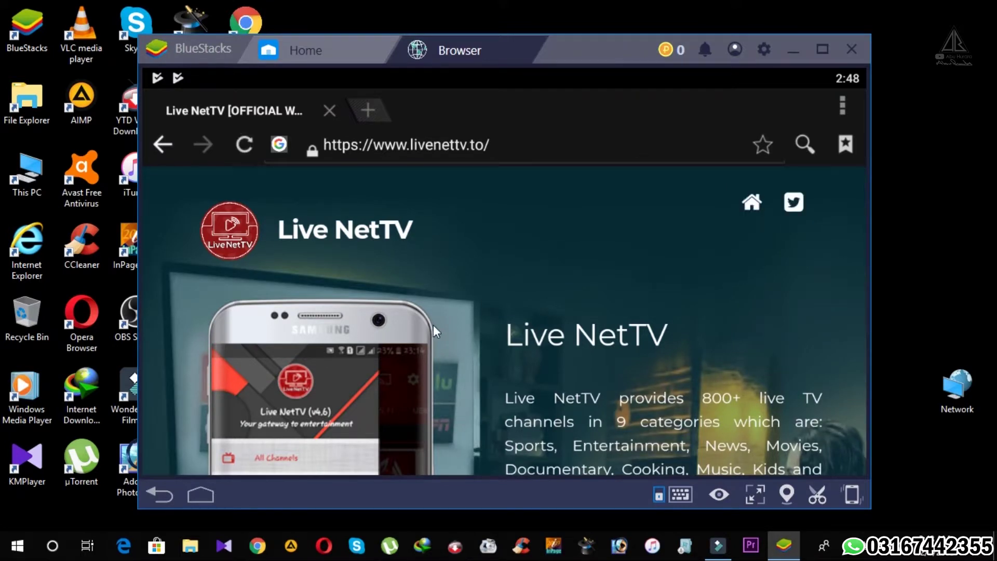
scroll(550, 283, down, 1)
scroll(550, 282, down, 2)
scroll(566, 288, down, 4)
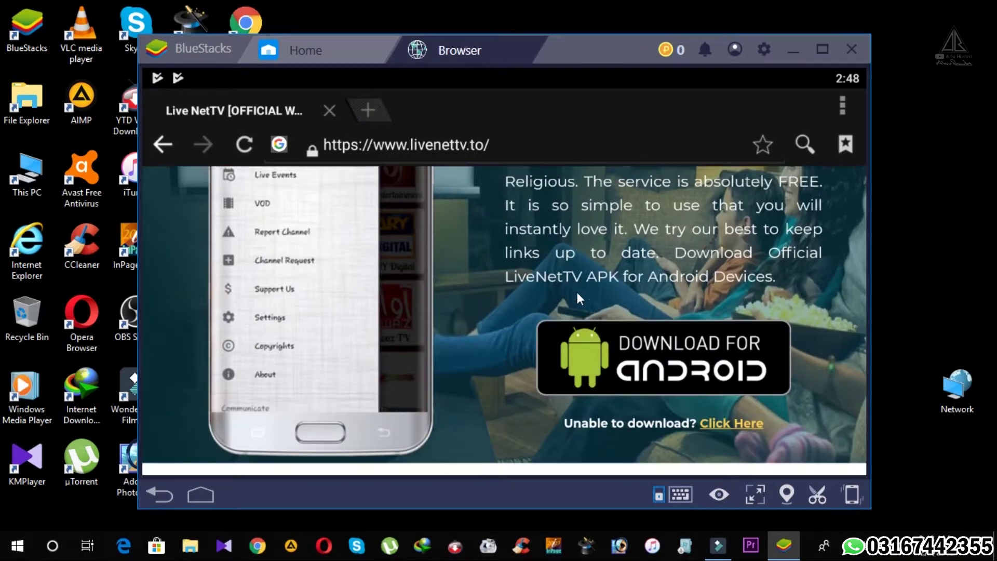
click(728, 422)
Open the downloaded downloadfile.apk from the Android notifications and install Live NetTV.
drag(167, 73, 255, 471)
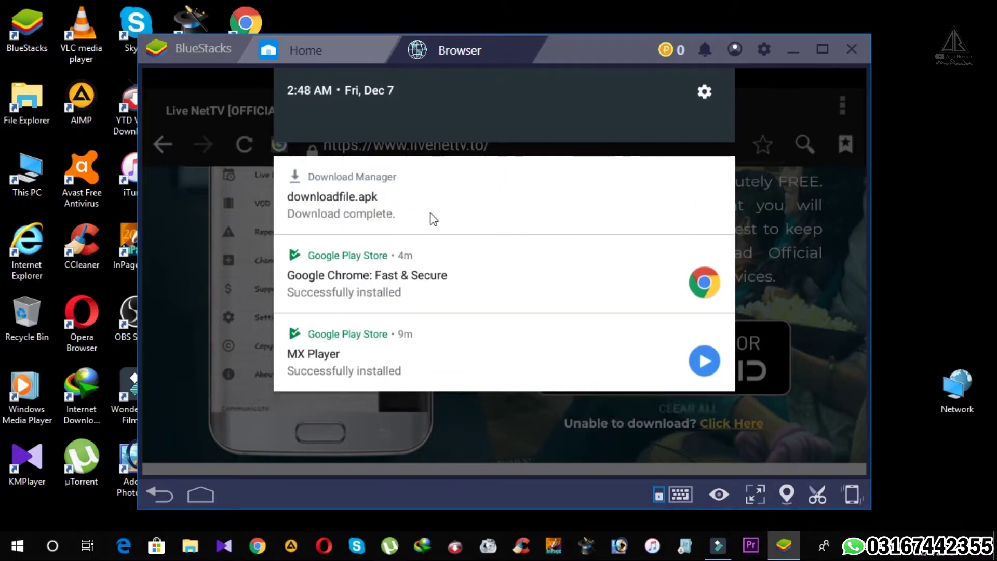
click(331, 200)
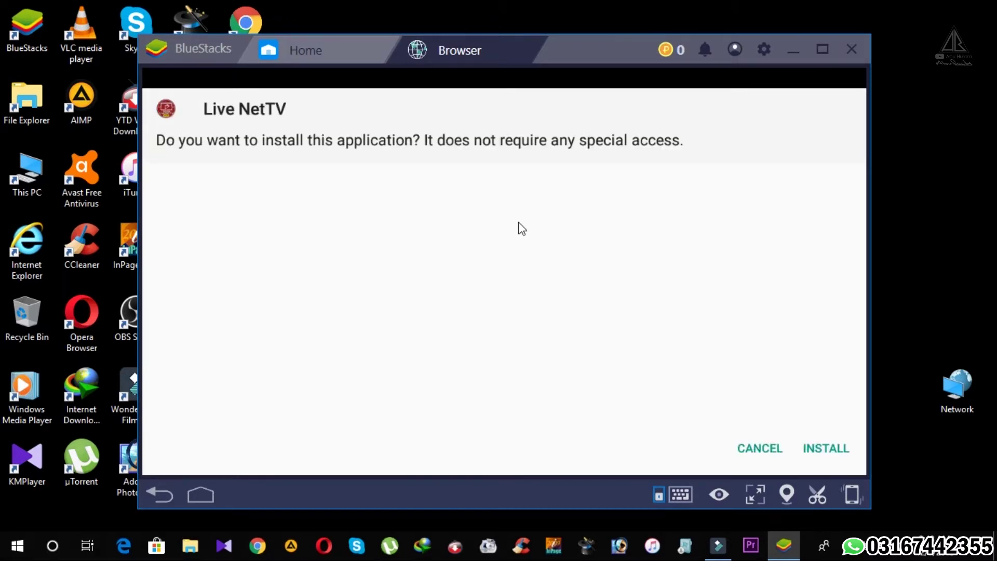
click(829, 453)
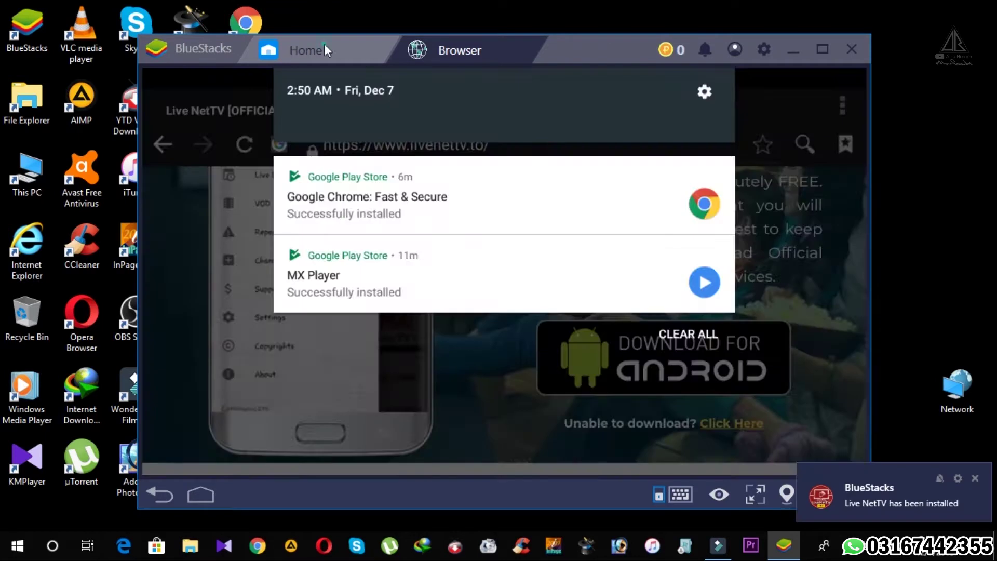
Return to the BlueStacks home screen, launch Live NetTV and dismiss the notification shade covering it.
click(324, 48)
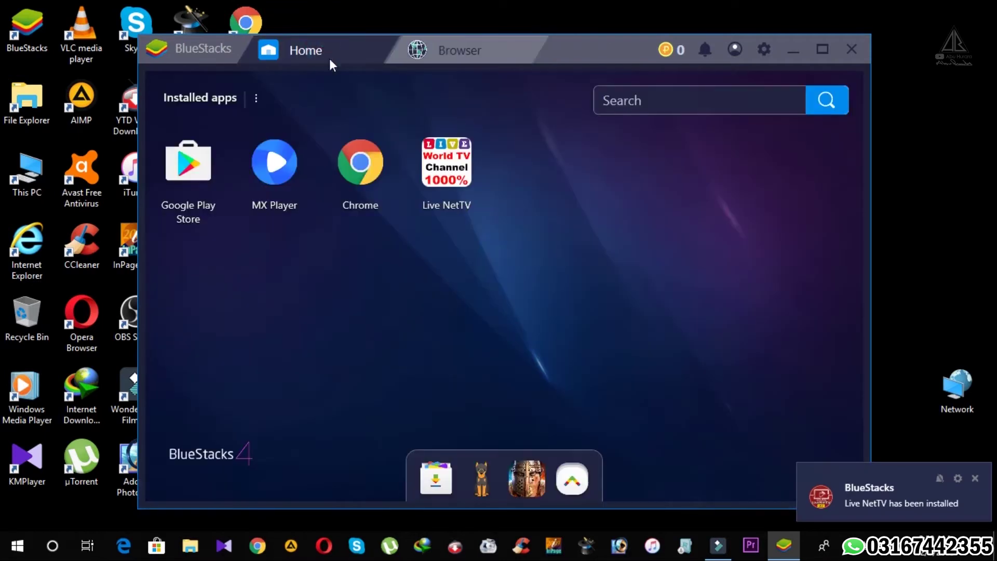
click(446, 162)
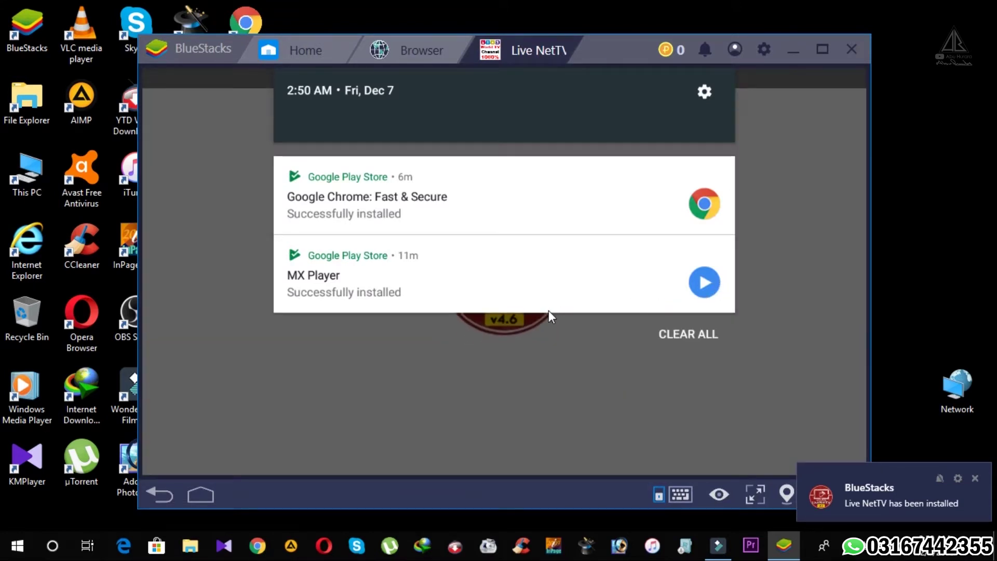
click(619, 359)
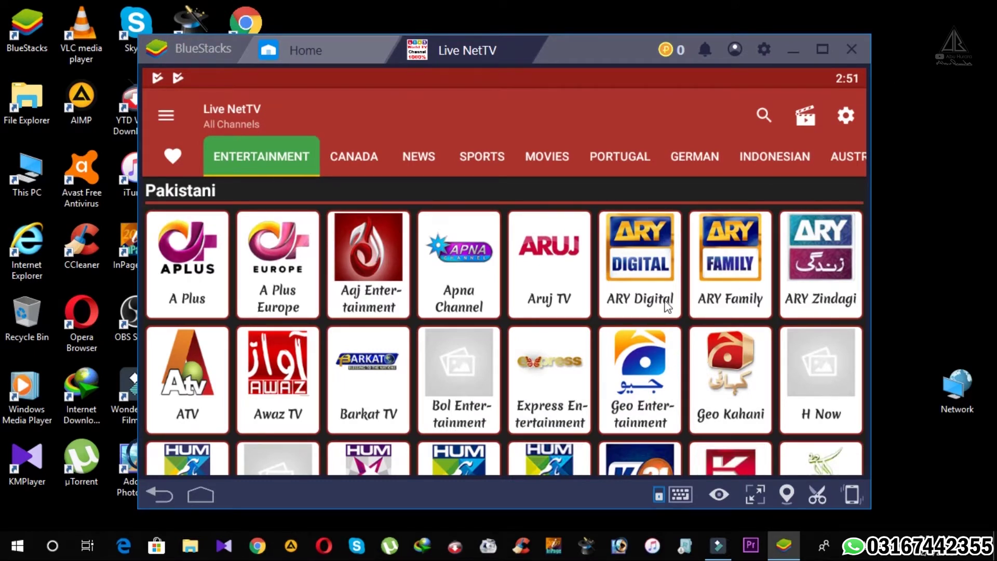
Look through the Entertainment, News and Sports channel categories in Live NetTV.
scroll(493, 283, down, 4)
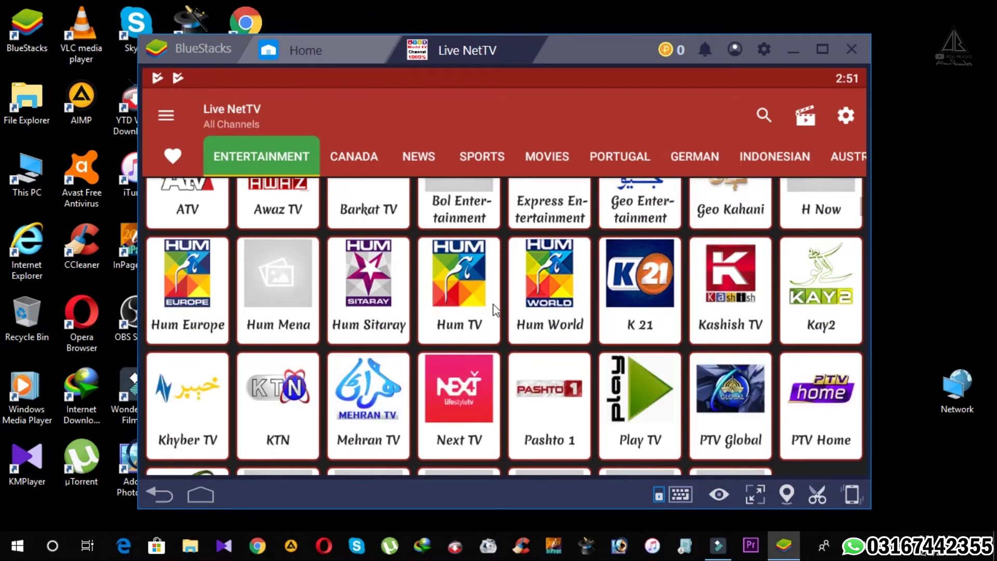
click(412, 156)
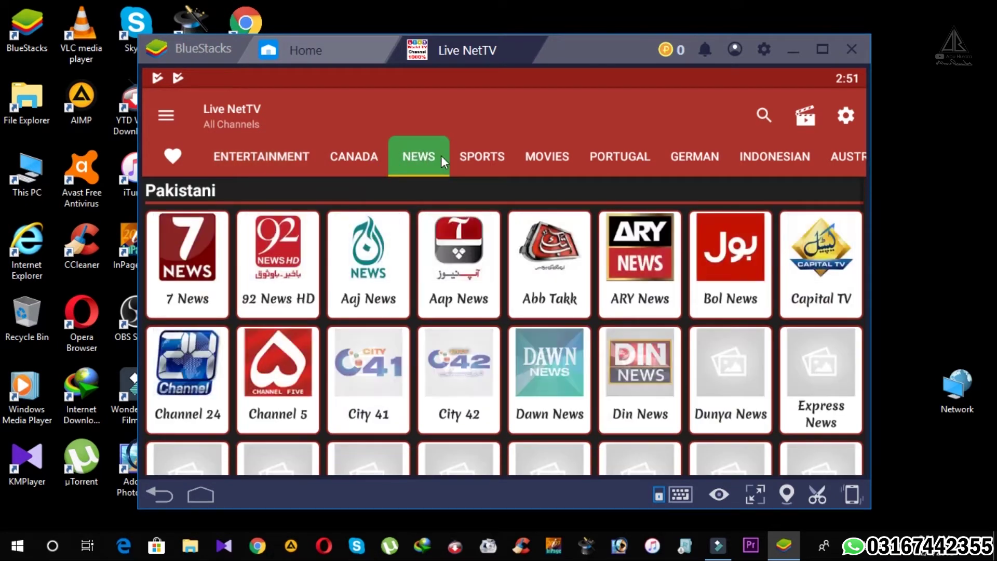
click(465, 154)
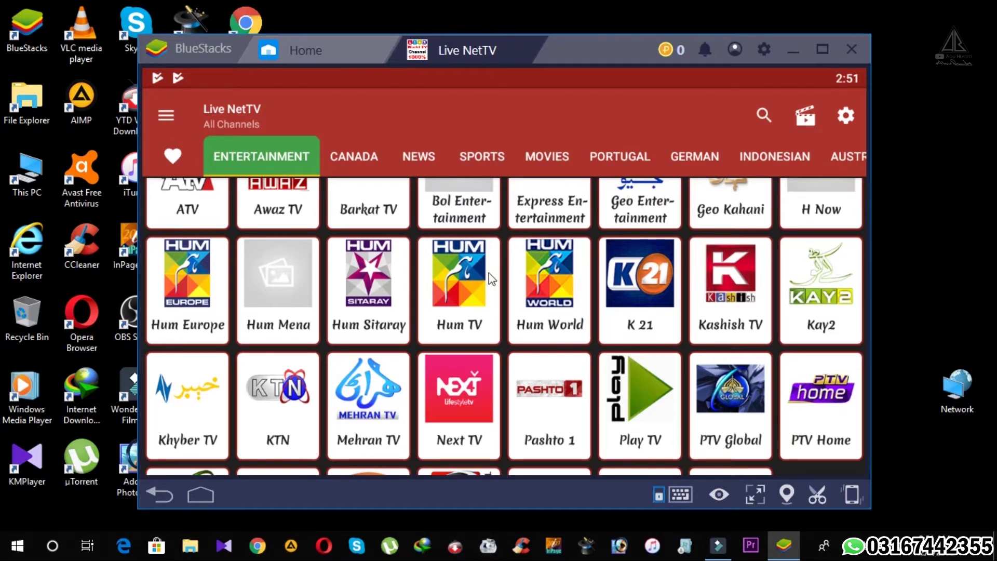
scroll(477, 288, up, 3)
scroll(422, 322, up, 1)
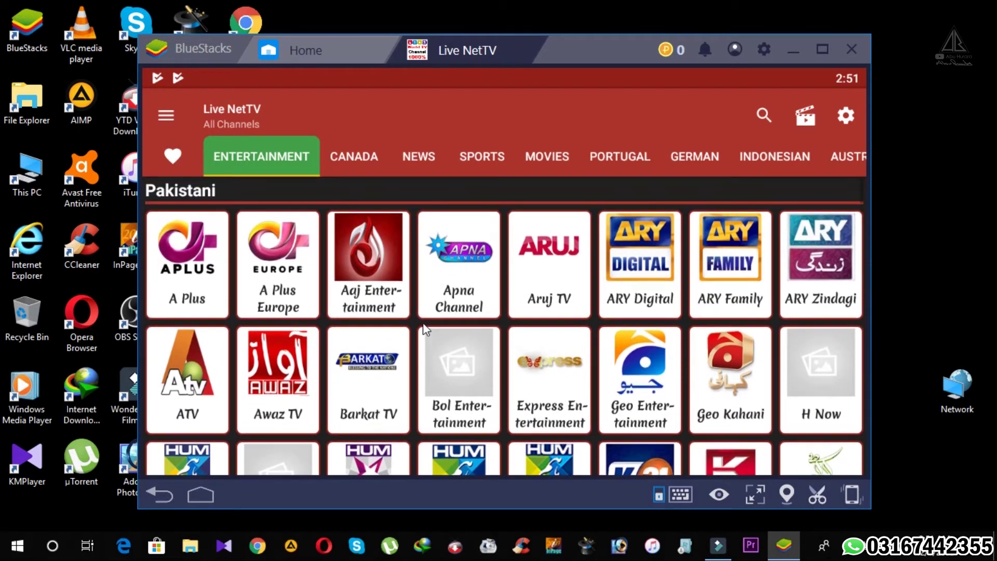
Play the Geo Entertainment channel through Link 1 in MX Player, then close the player.
scroll(631, 229, down, 3)
click(631, 229)
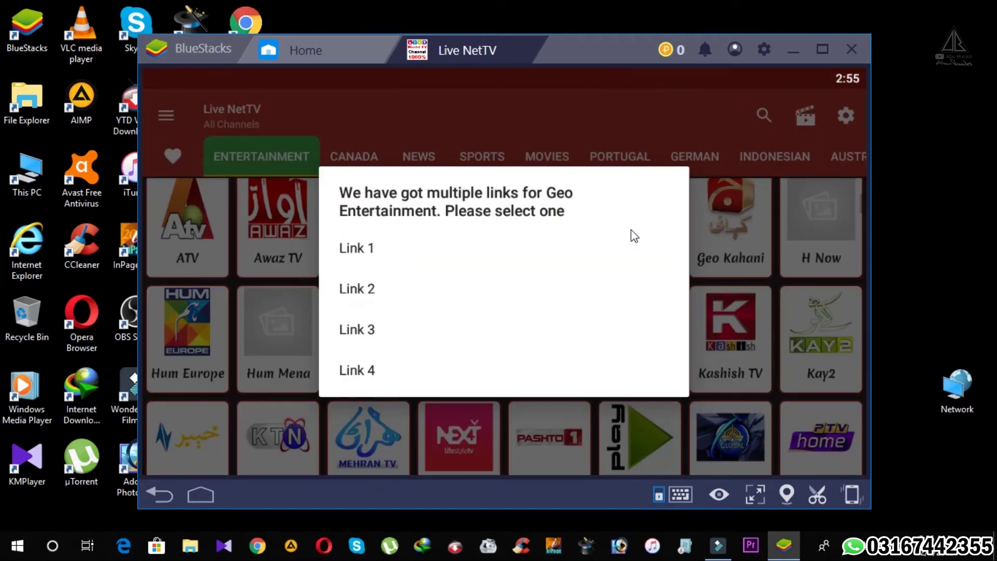
click(351, 254)
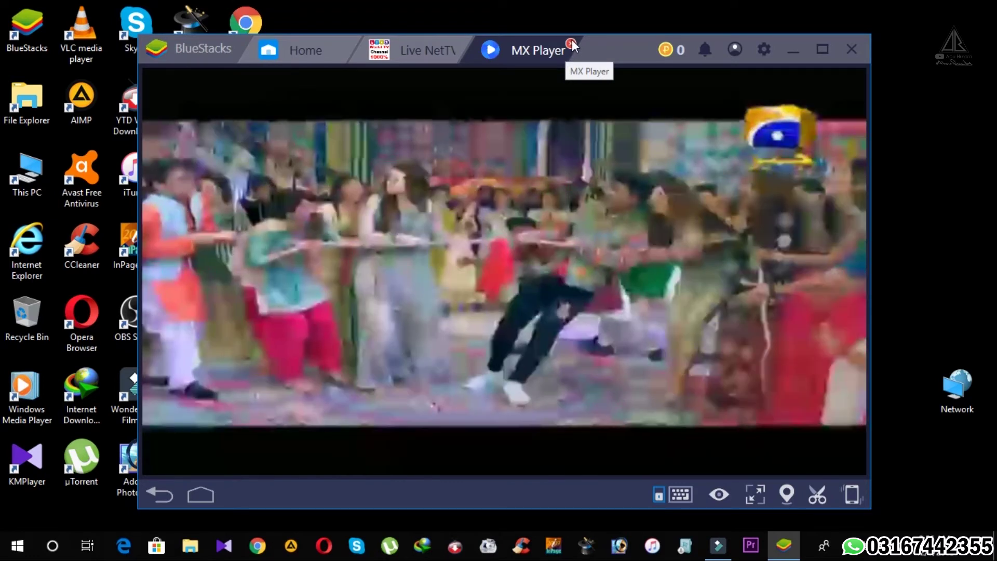
click(572, 42)
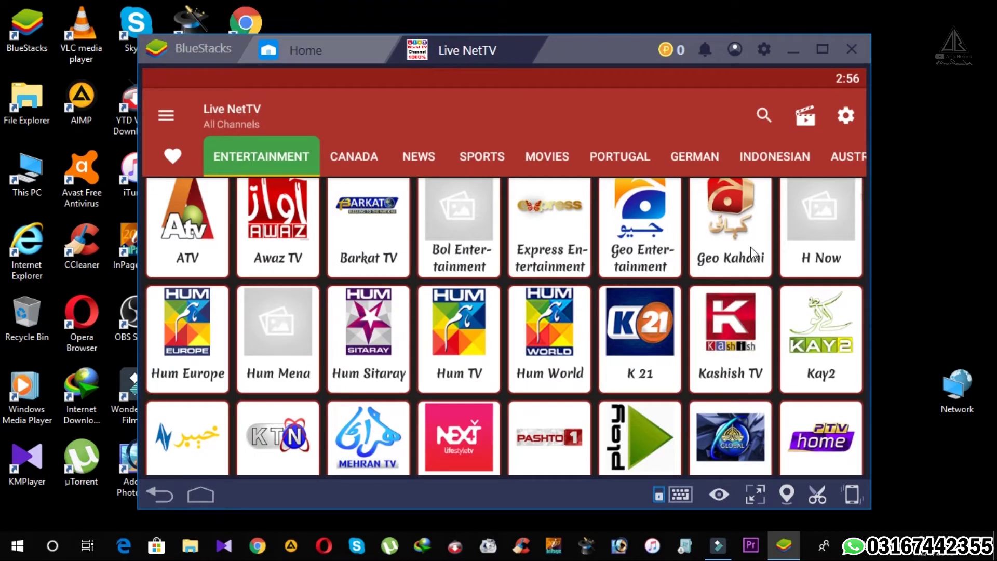
Open the ARY Digital channel from the Pakistani entertainment list using Link 1.
scroll(750, 247, up, 3)
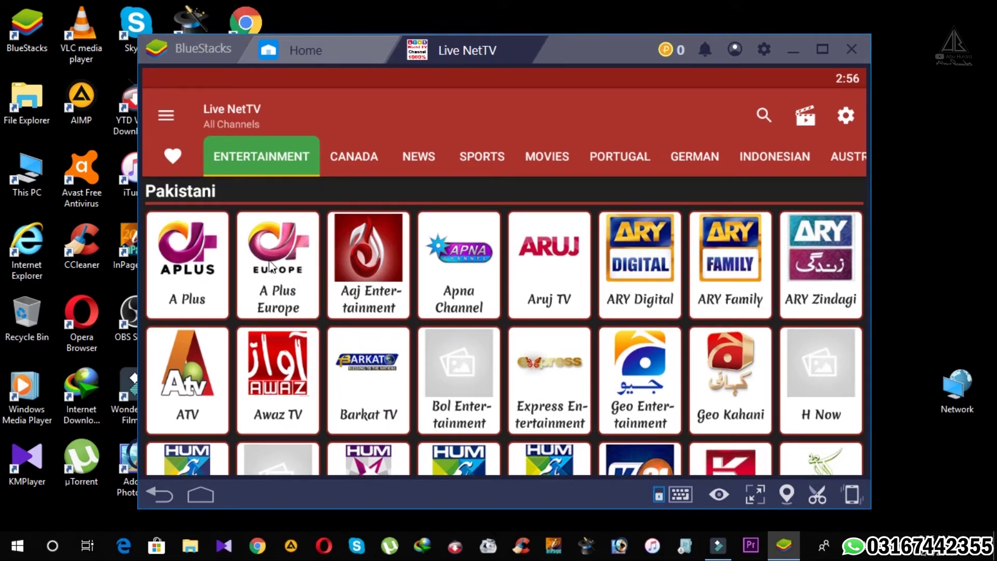
click(643, 252)
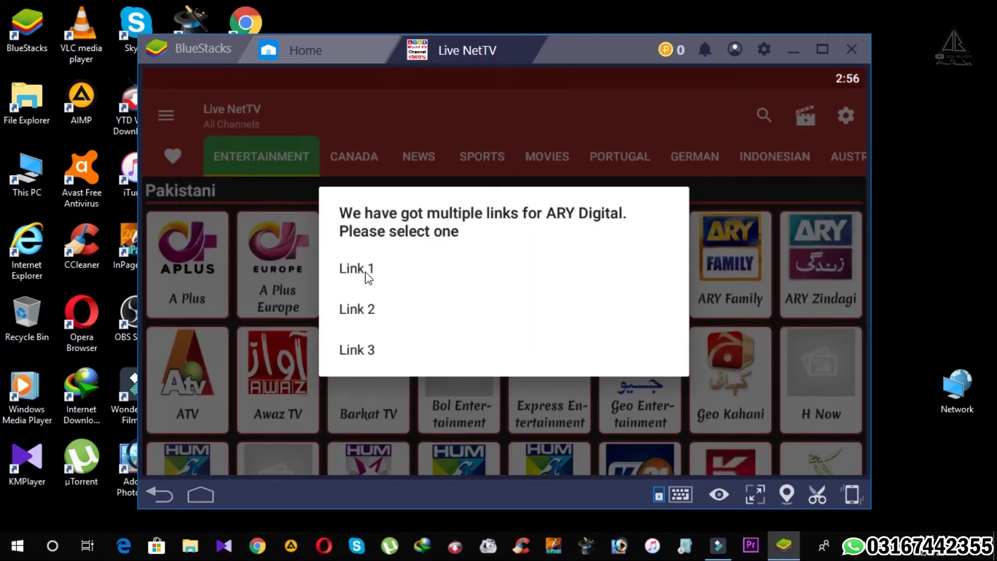
click(358, 268)
click(615, 295)
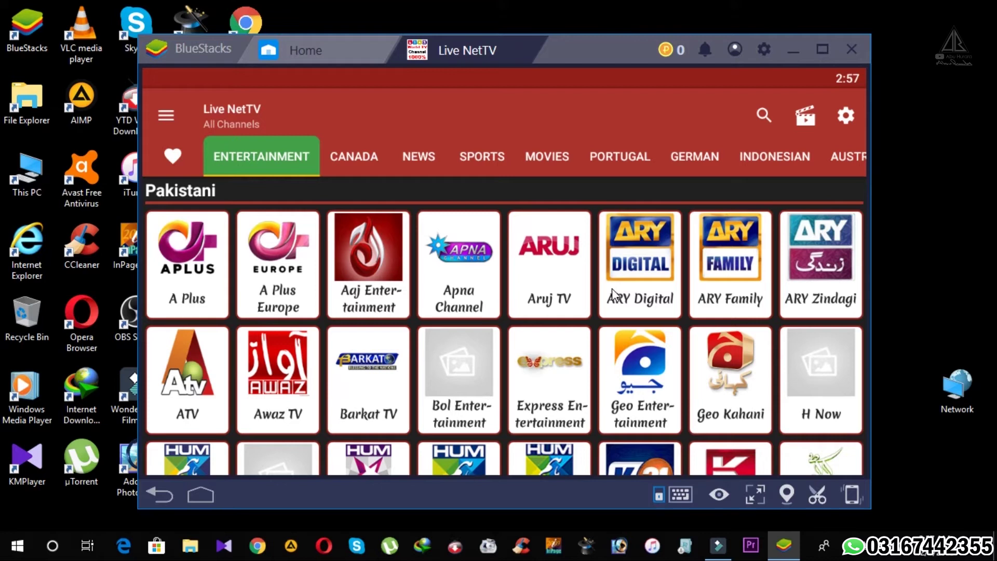